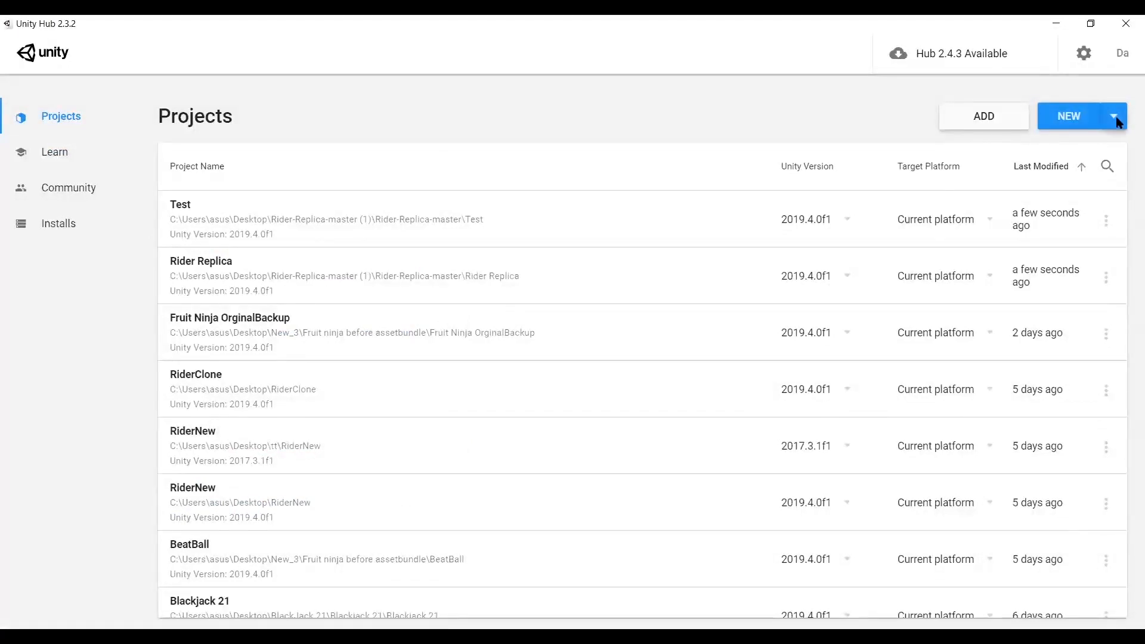
# - Create a new project named Angry Birds with Unity version 2019.4.0f1
pyautogui.click(1118, 118)
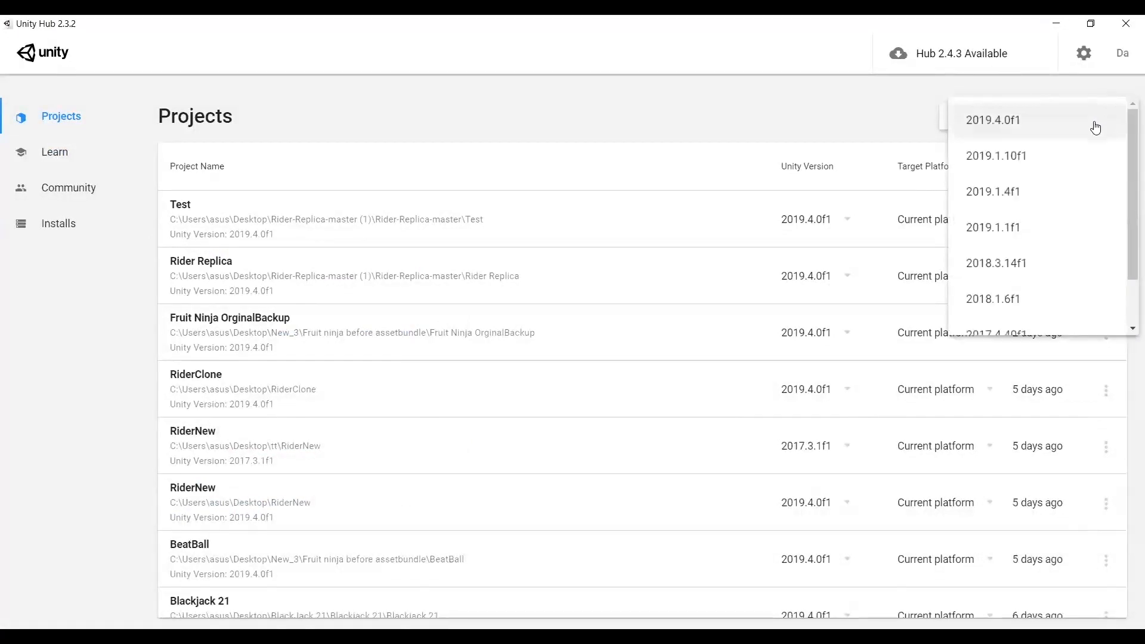
pyautogui.click(1010, 137)
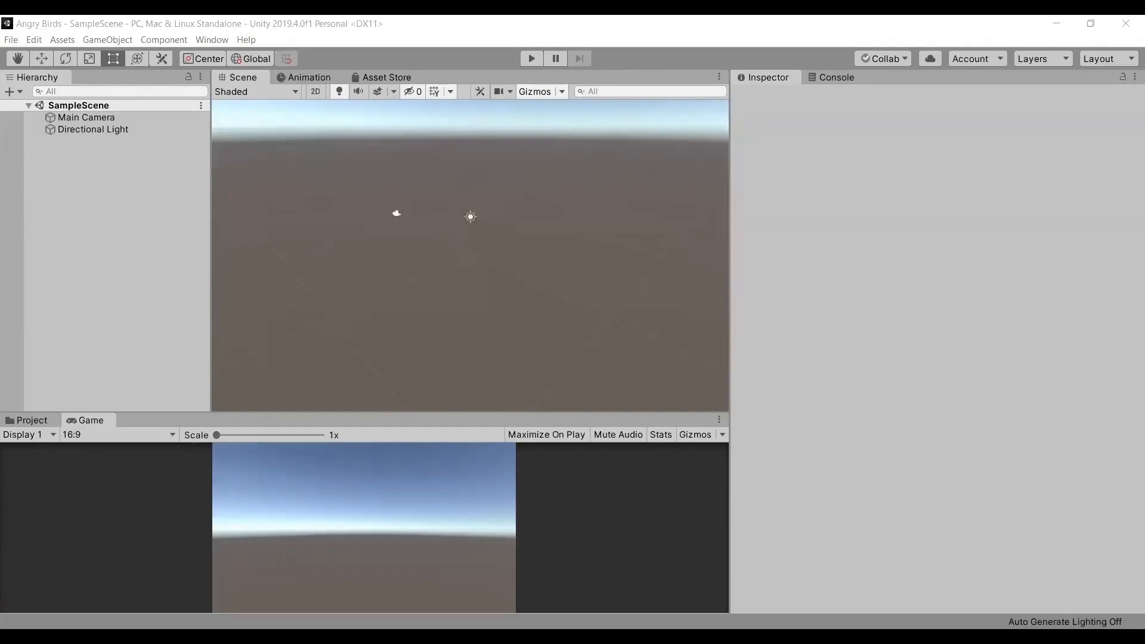
# - Show the project's Assets folder and start importing a custom package
pyautogui.click(34, 419)
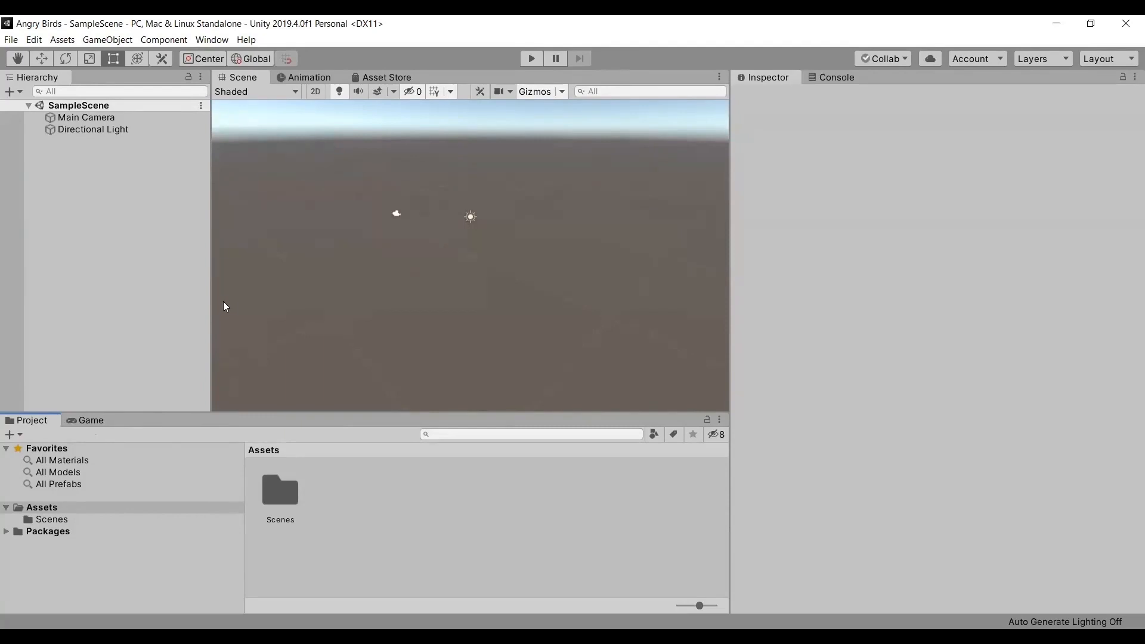
pyautogui.click(145, 550)
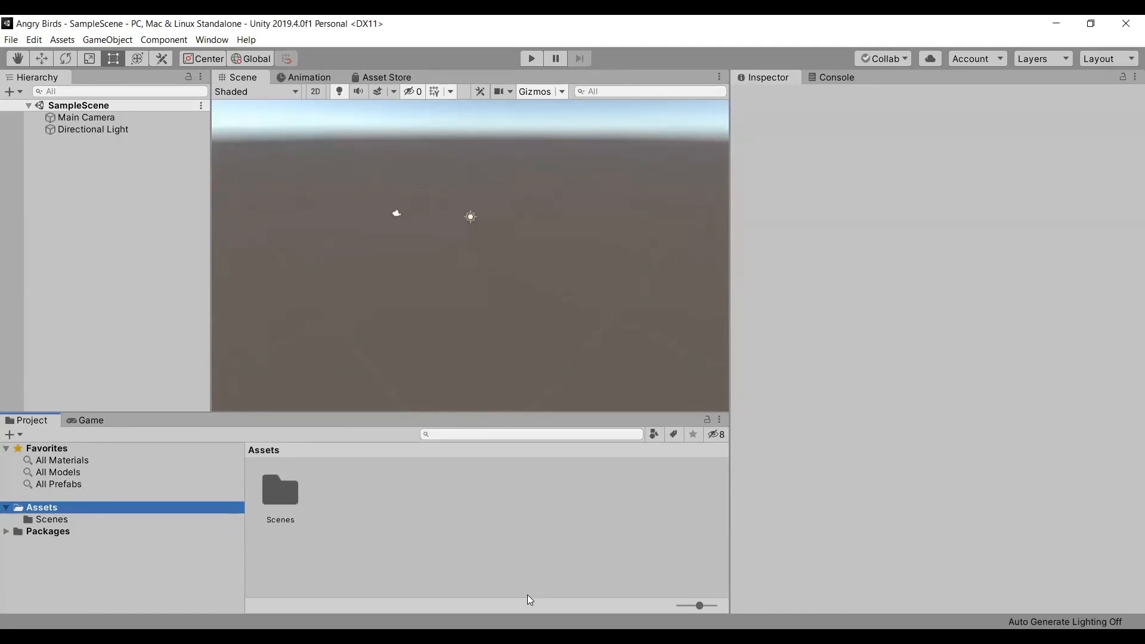
pyautogui.click(62, 40)
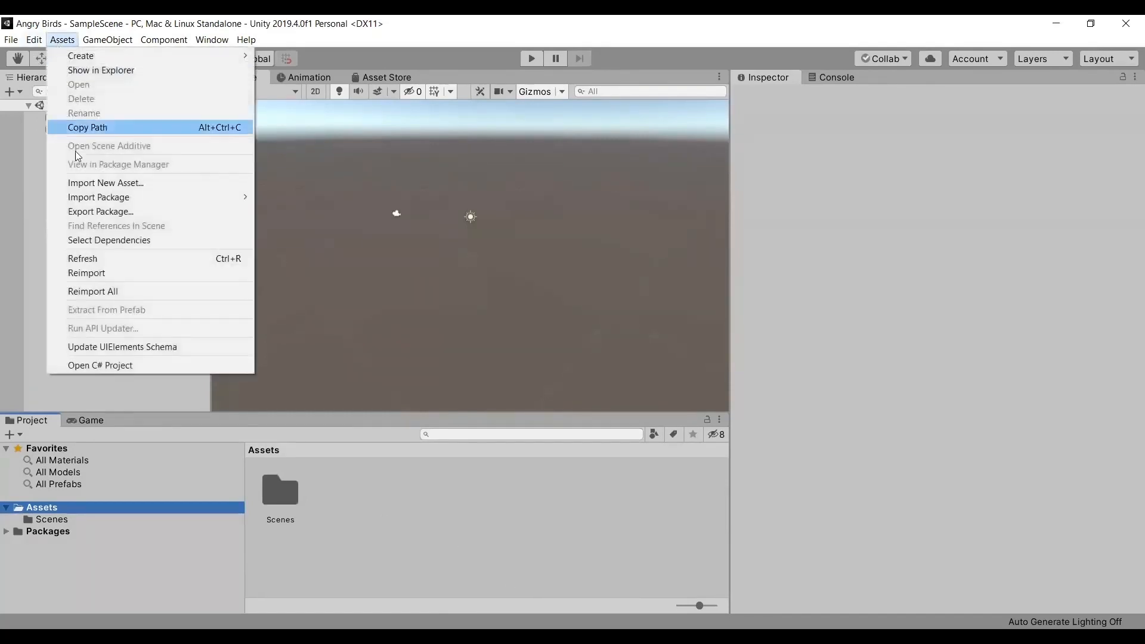
pyautogui.moveTo(117, 200)
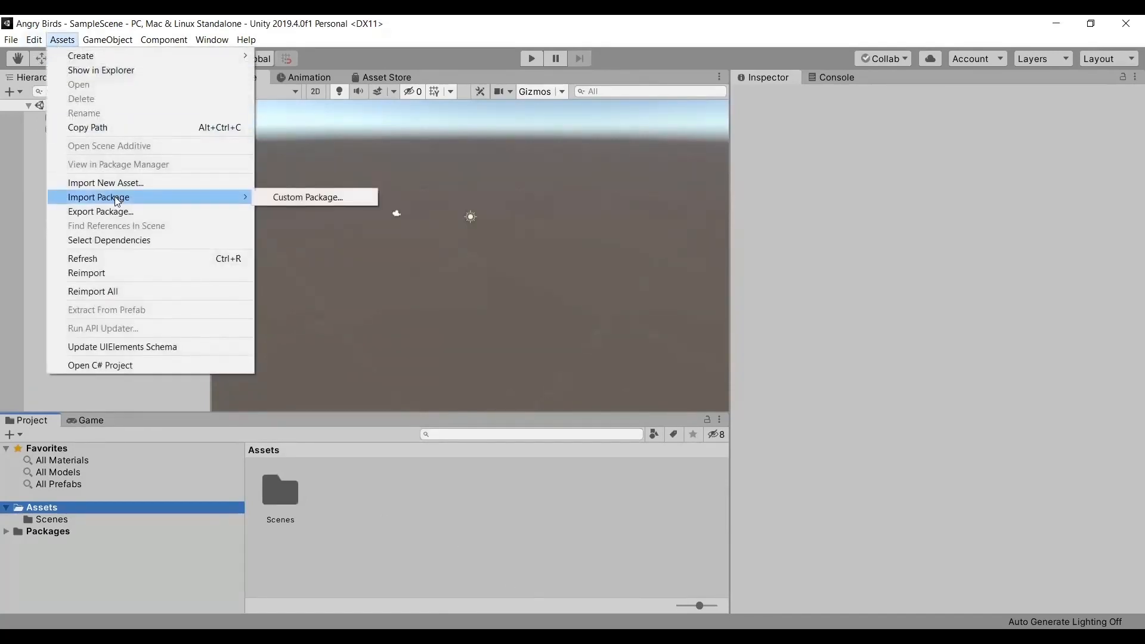
pyautogui.click(310, 198)
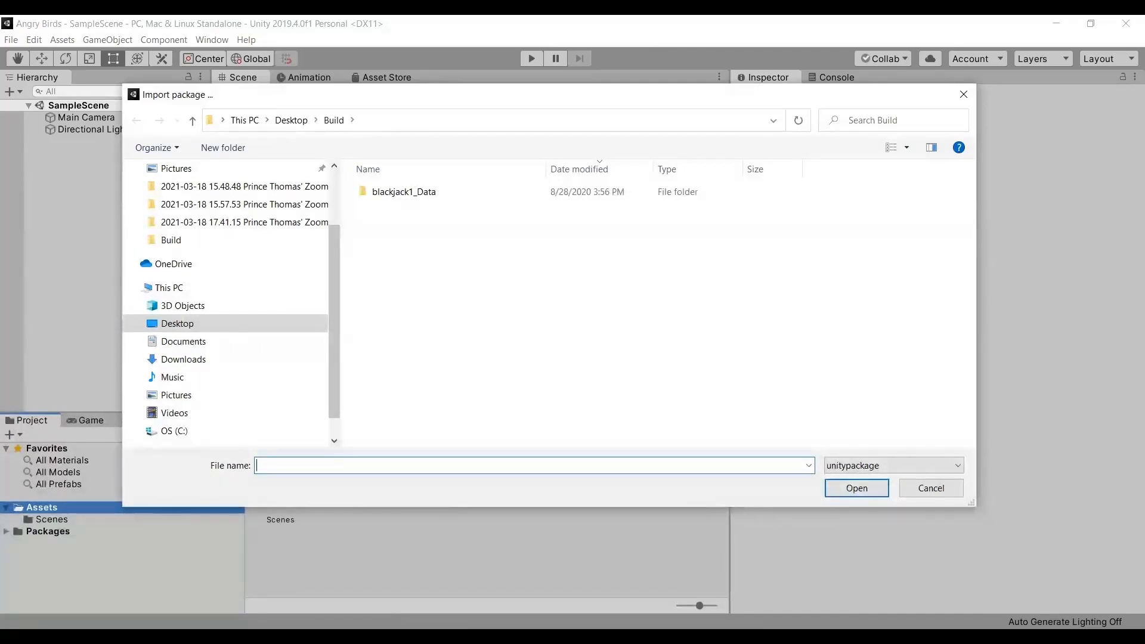
# - Switch to File Explorer, locate the BirdArt package in the Downloads folder, and return to Unity
pyautogui.hotkey('alt', 'Tab')
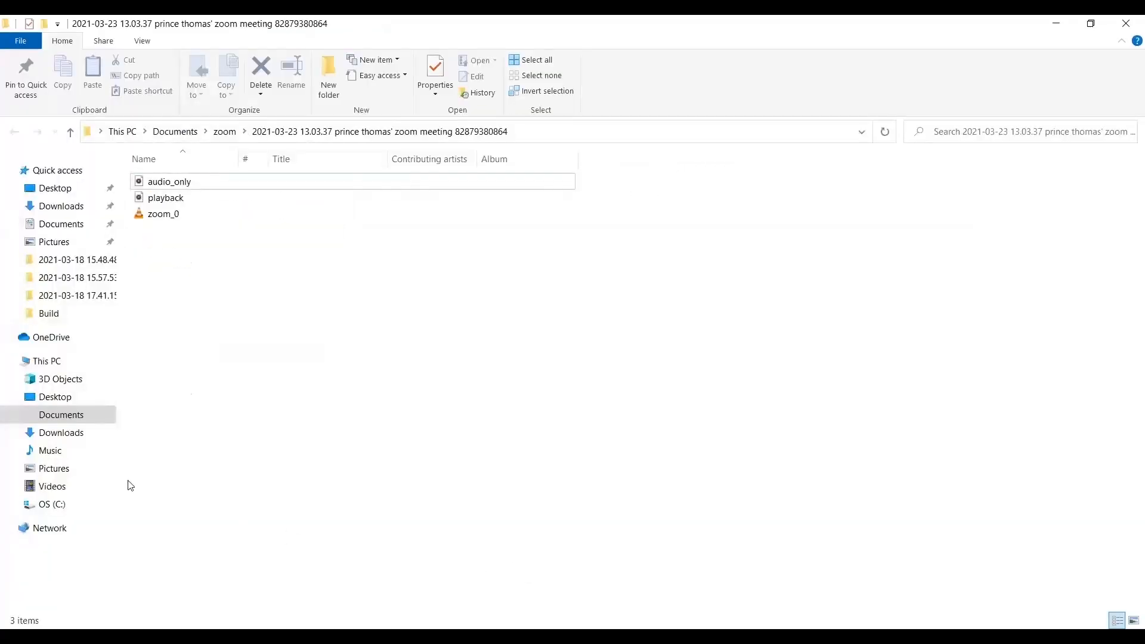
pyautogui.click(59, 439)
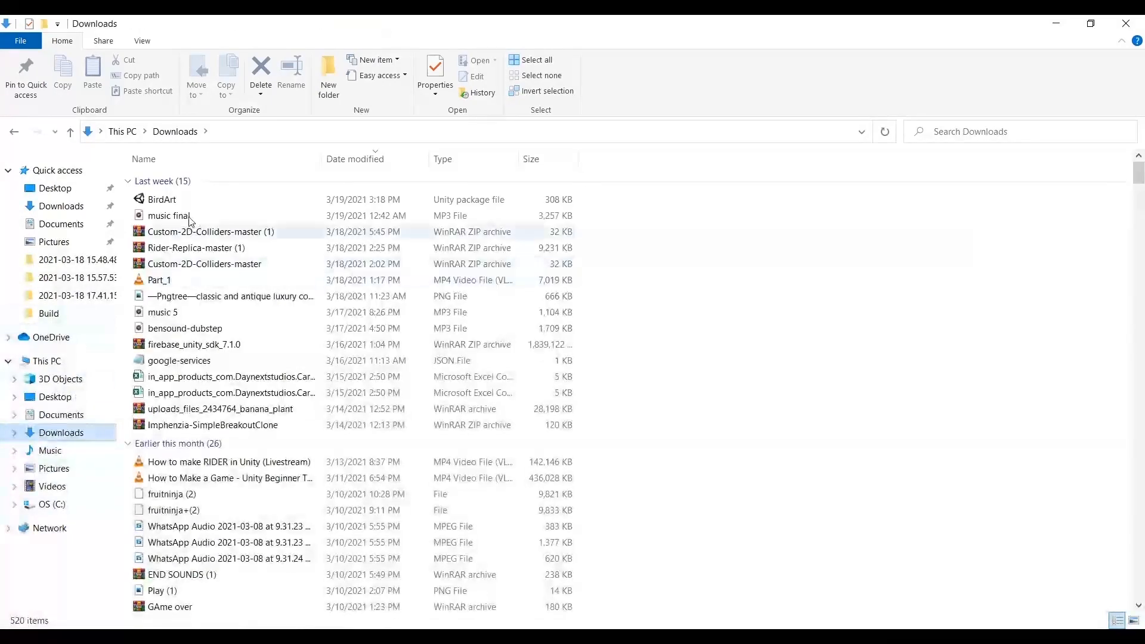
pyautogui.click(200, 204)
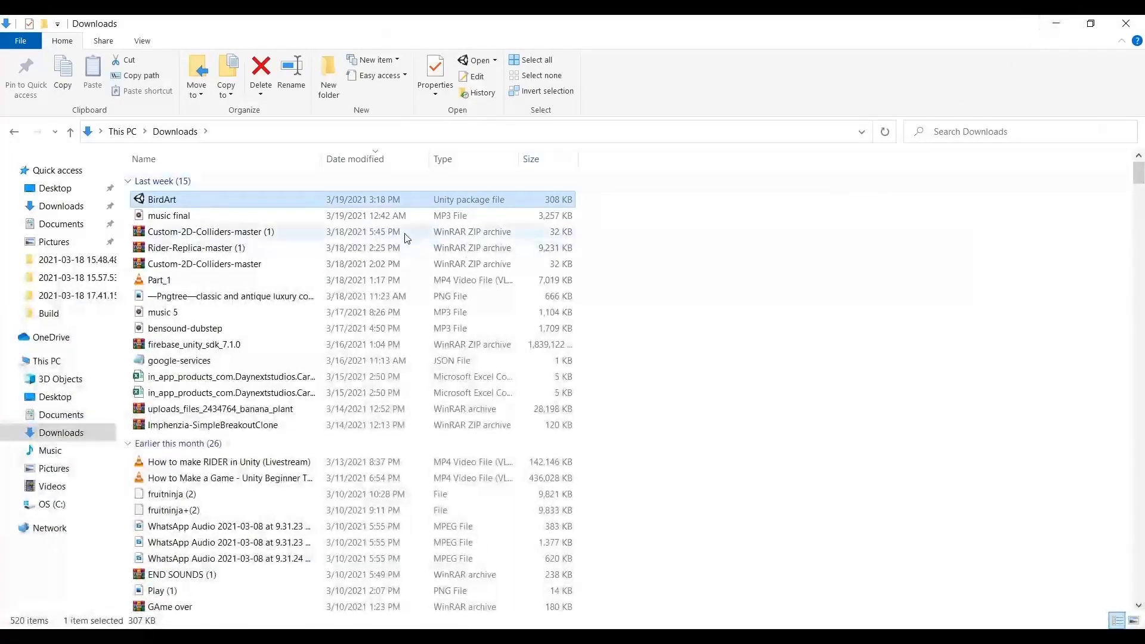
pyautogui.click(1057, 21)
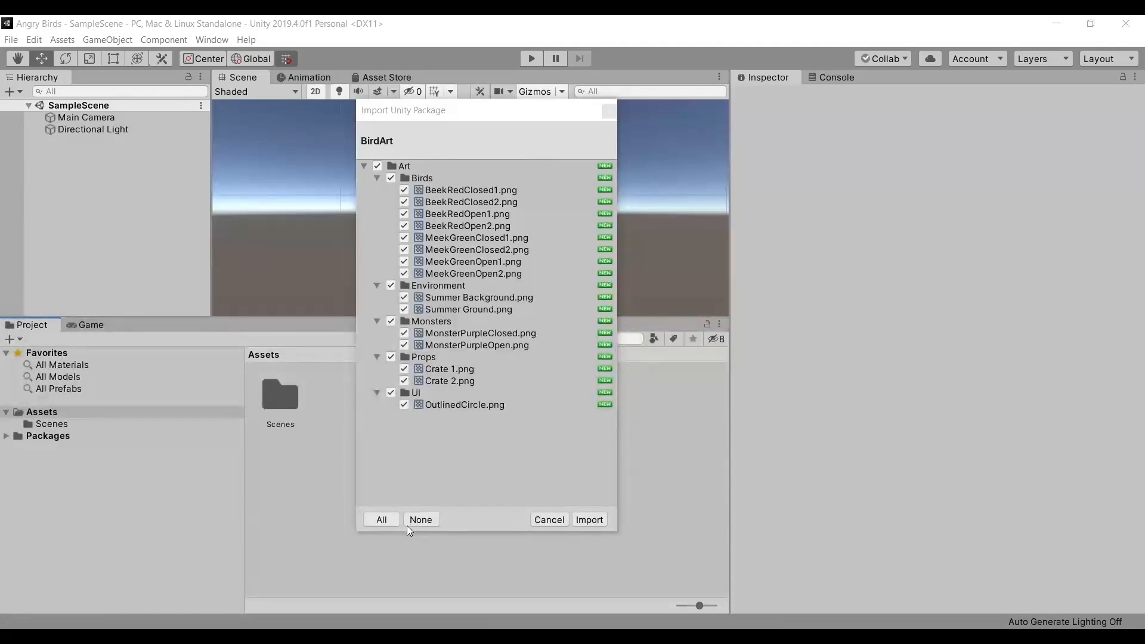
# - Try selecting only BeekRedClosed1, MeekGreenClosed2 and MeekGreenOpen1 in the BirdArt package, and clear the selection
pyautogui.click(420, 519)
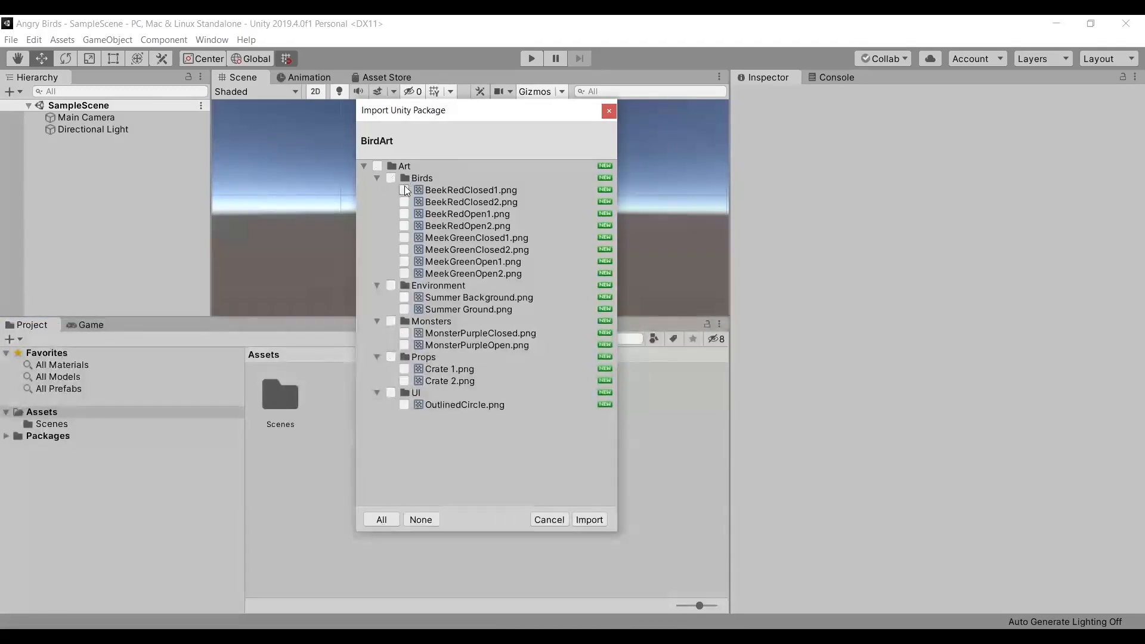
pyautogui.click(404, 190)
pyautogui.click(397, 212)
pyautogui.click(404, 249)
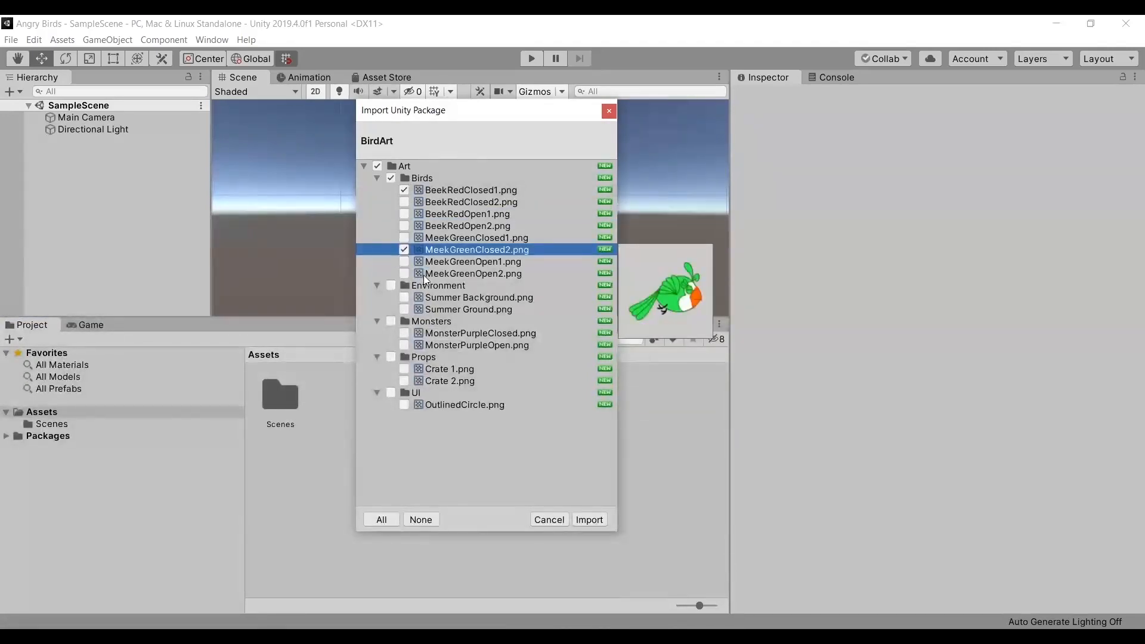
pyautogui.click(403, 261)
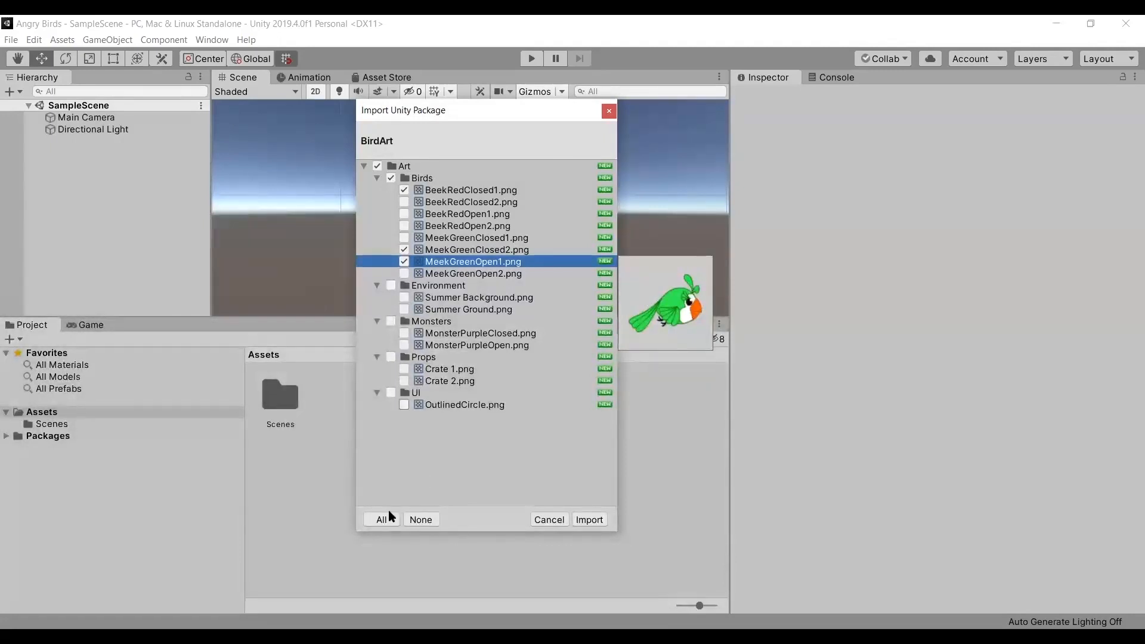
pyautogui.click(417, 520)
# - Select all items of the BirdArt package and import them into the project
pyautogui.click(379, 521)
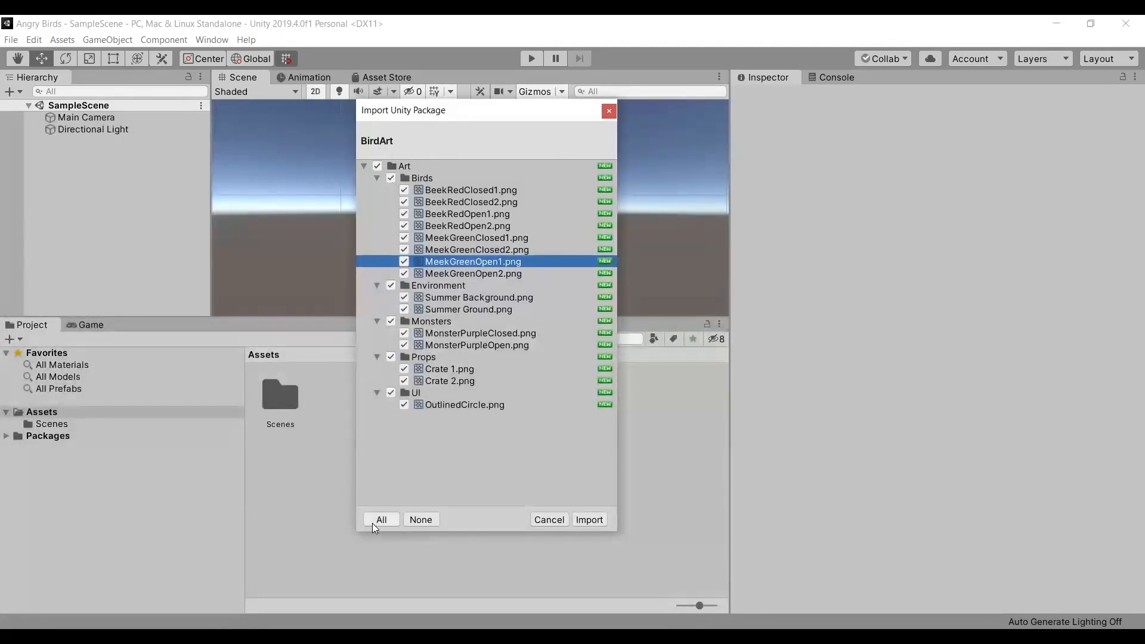
pyautogui.click(590, 517)
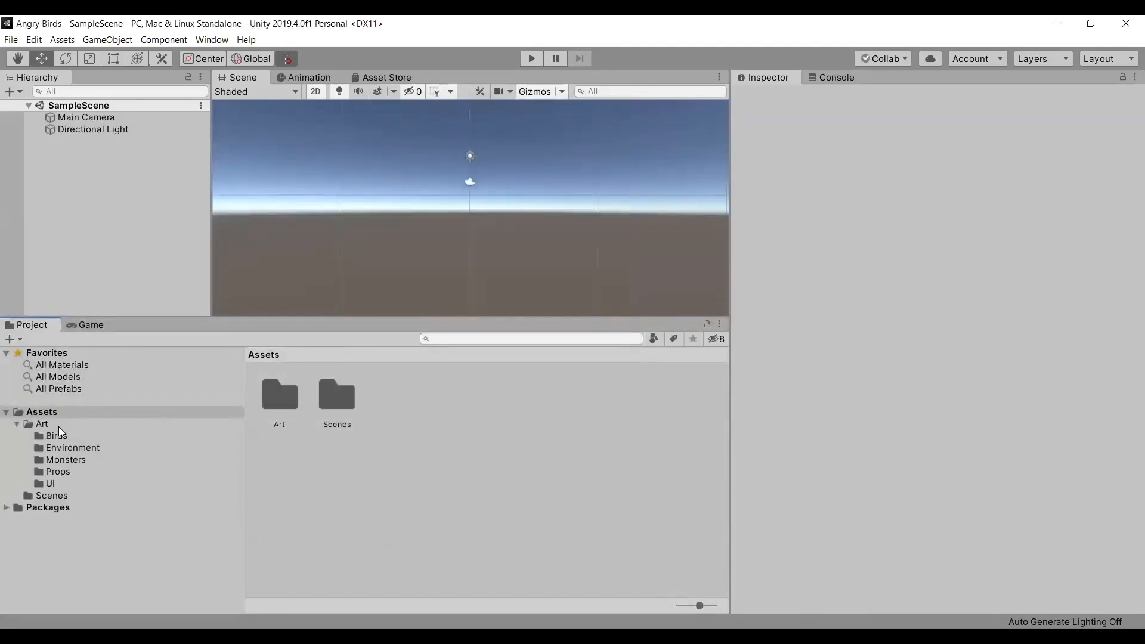
# - Add the BeekRedOpen1 sprite from the Birds art folder to the scene and reset its transform
pyautogui.click(59, 425)
pyautogui.click(96, 440)
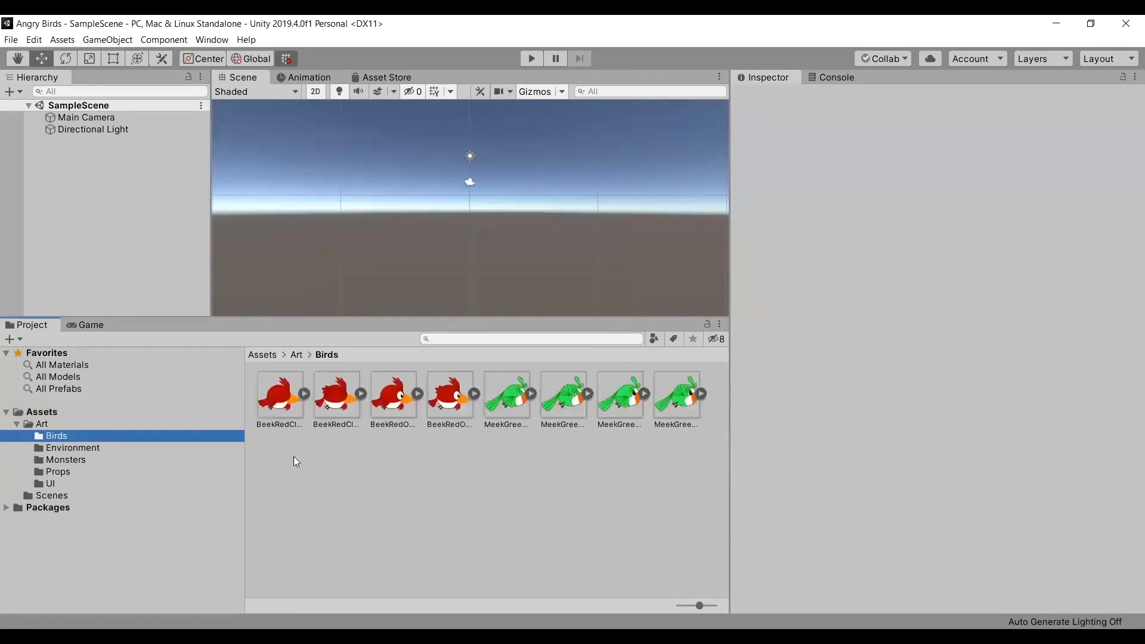
pyautogui.click(391, 410)
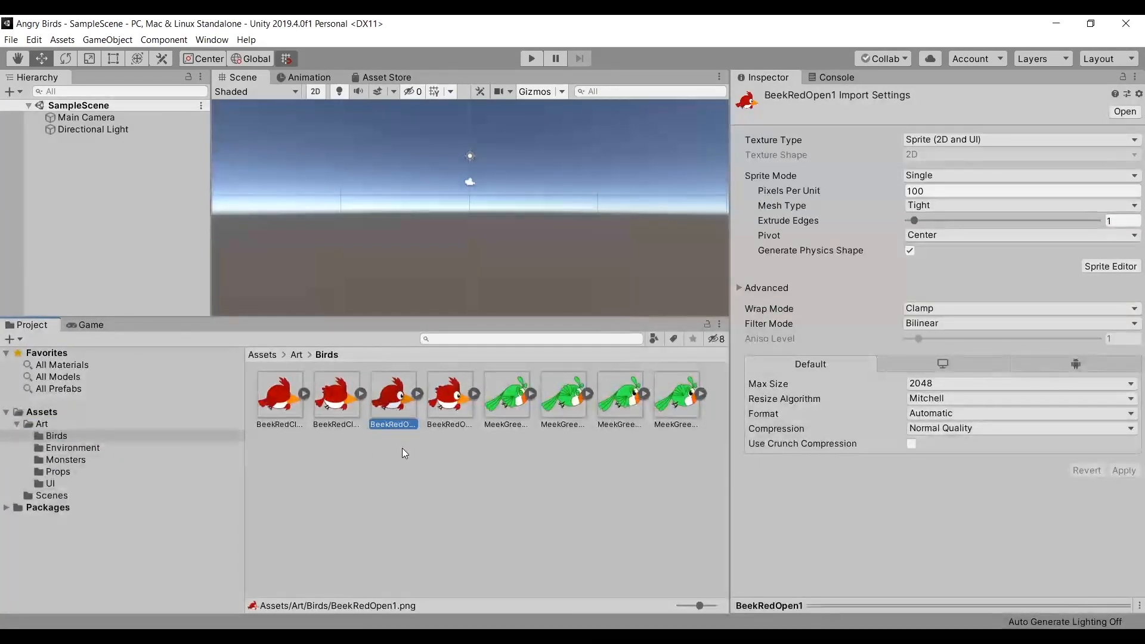
pyautogui.moveTo(397, 409); pyautogui.dragTo(416, 202)
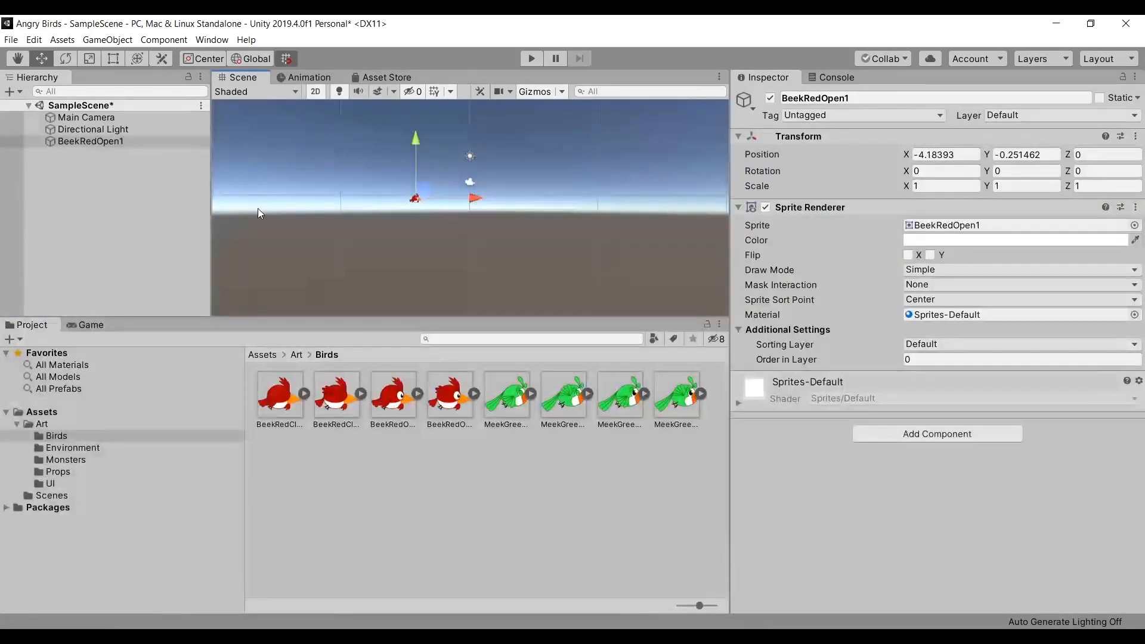
pyautogui.click(1133, 137)
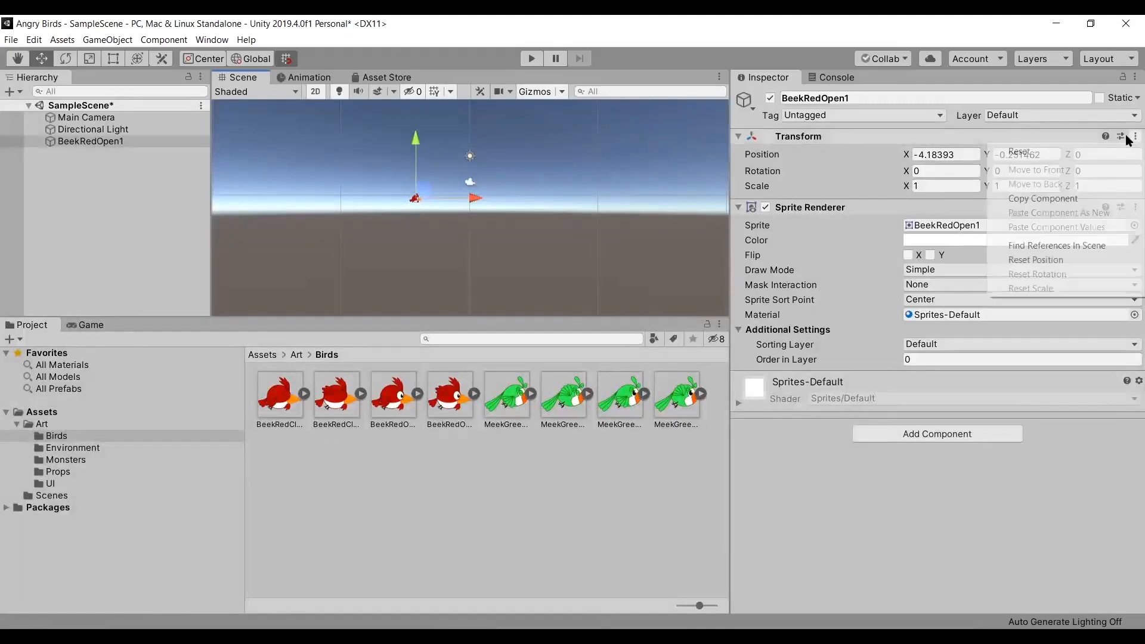
pyautogui.click(1017, 152)
# - Set the Main Camera's clear flags to Solid Color and its projection to Orthographic, and save the scene
pyautogui.click(116, 117)
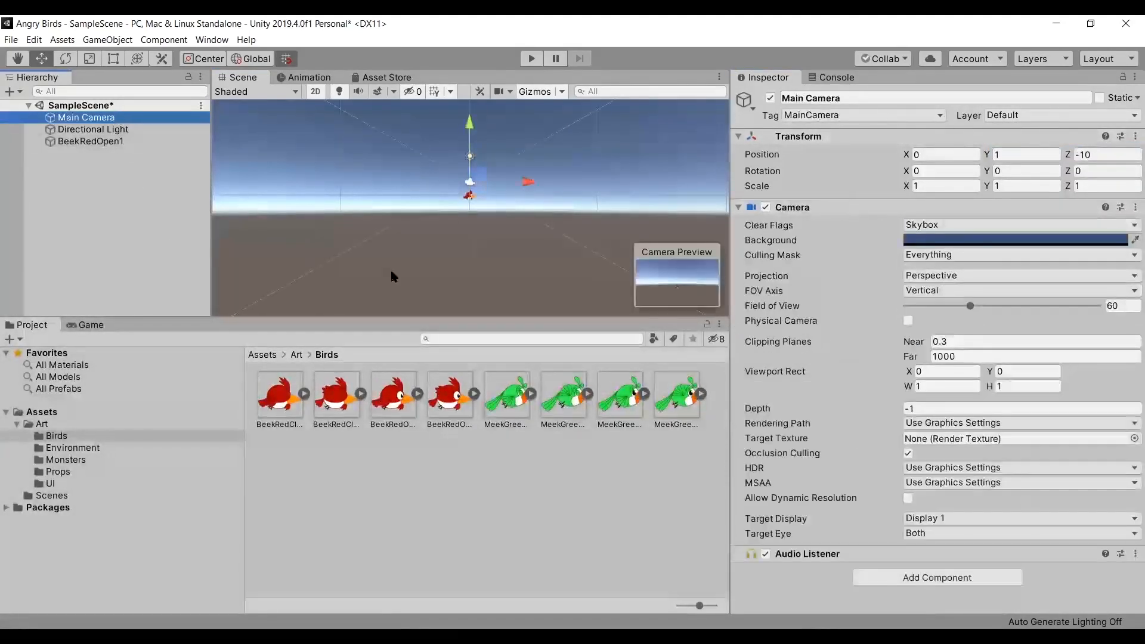
pyautogui.click(96, 325)
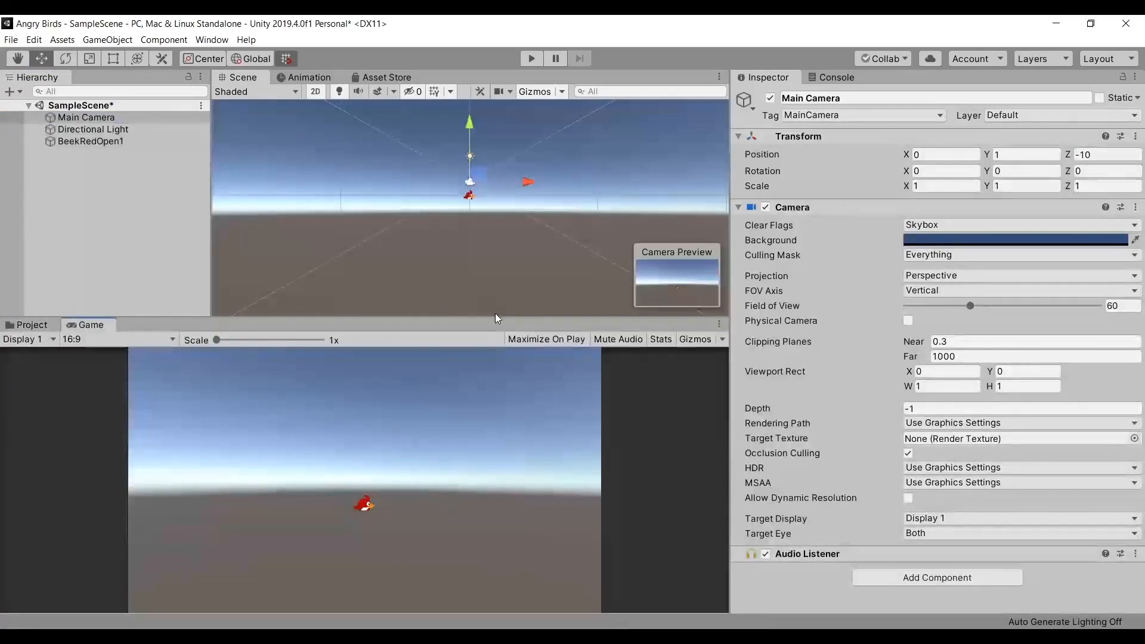
pyautogui.click(936, 224)
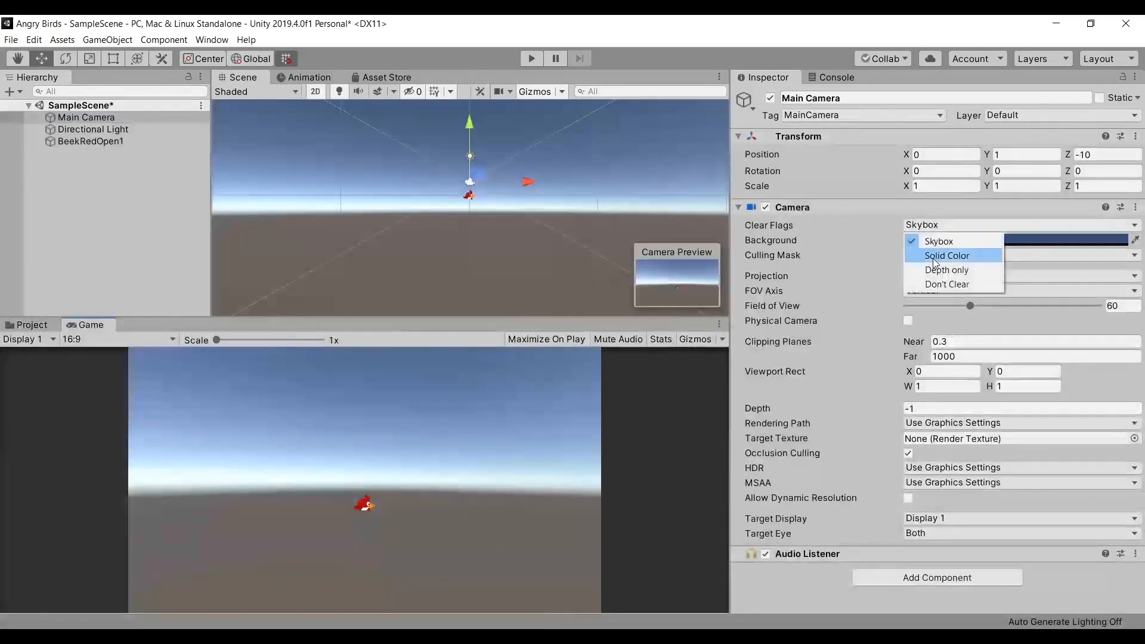
pyautogui.click(932, 259)
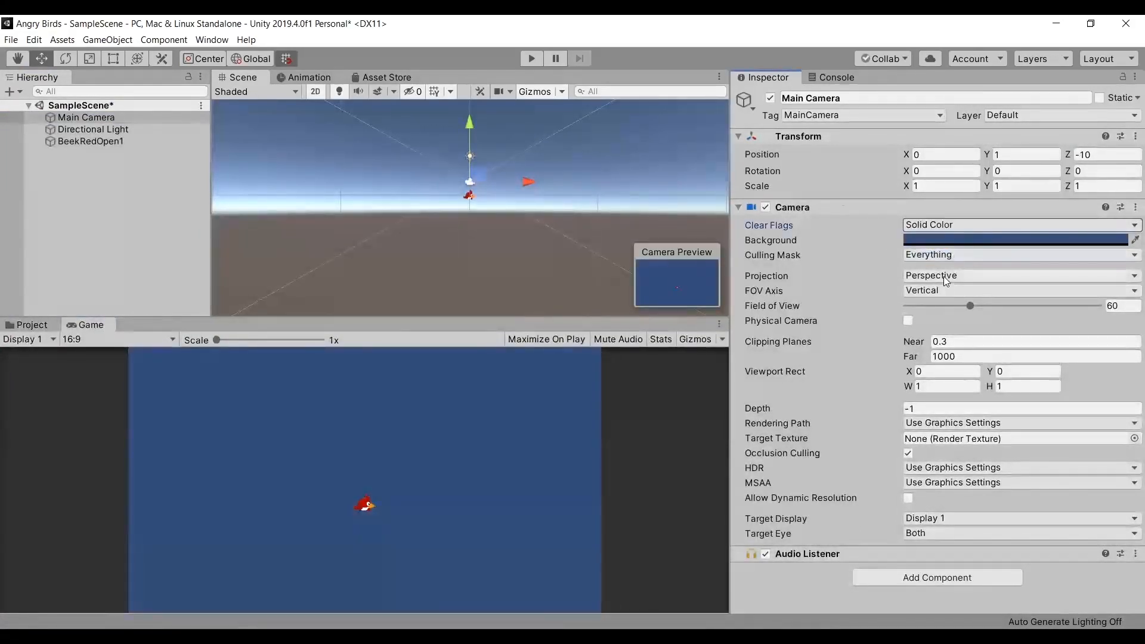
pyautogui.click(945, 276)
pyautogui.click(940, 306)
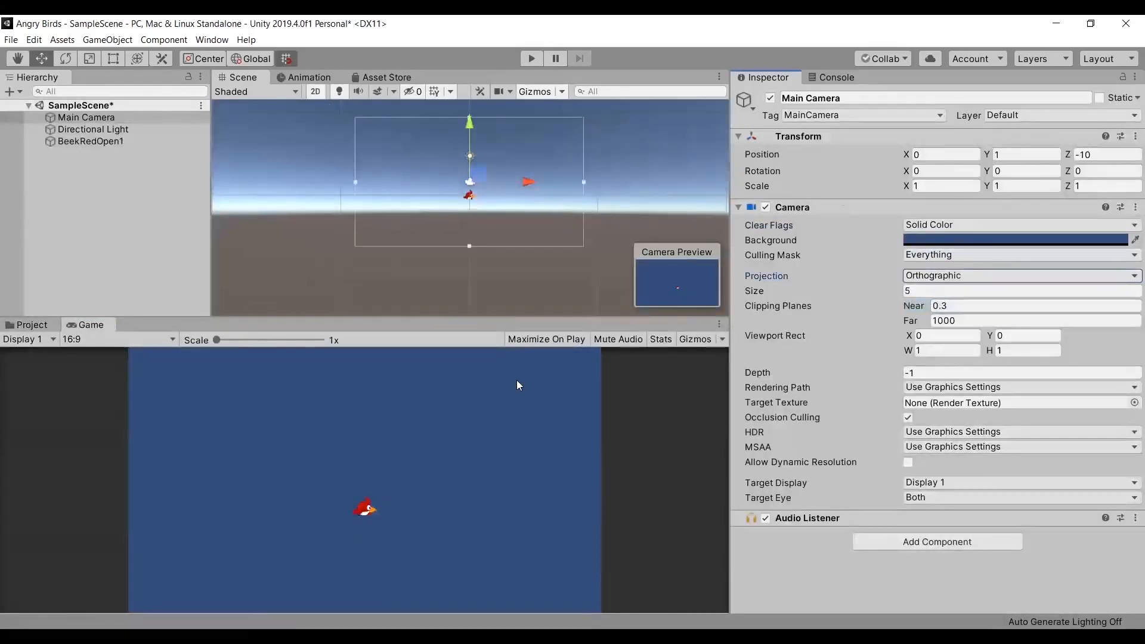
pyautogui.hotkey('ctrl', 's')
# - Place the Summer Ground sprite from the Environment folder beside the bird at about X -4.6, Y -0.8, and check it in the game view
pyautogui.click(89, 143)
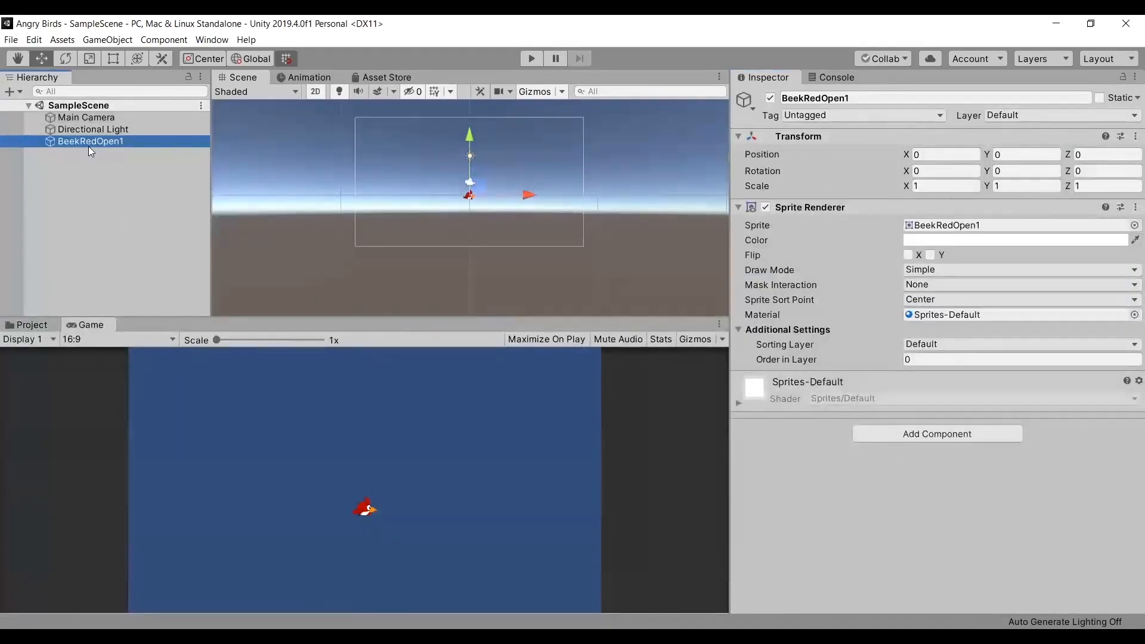
pyautogui.scroll(3, 427, 180)
pyautogui.moveTo(491, 205); pyautogui.dragTo(499, 243, button='middle')
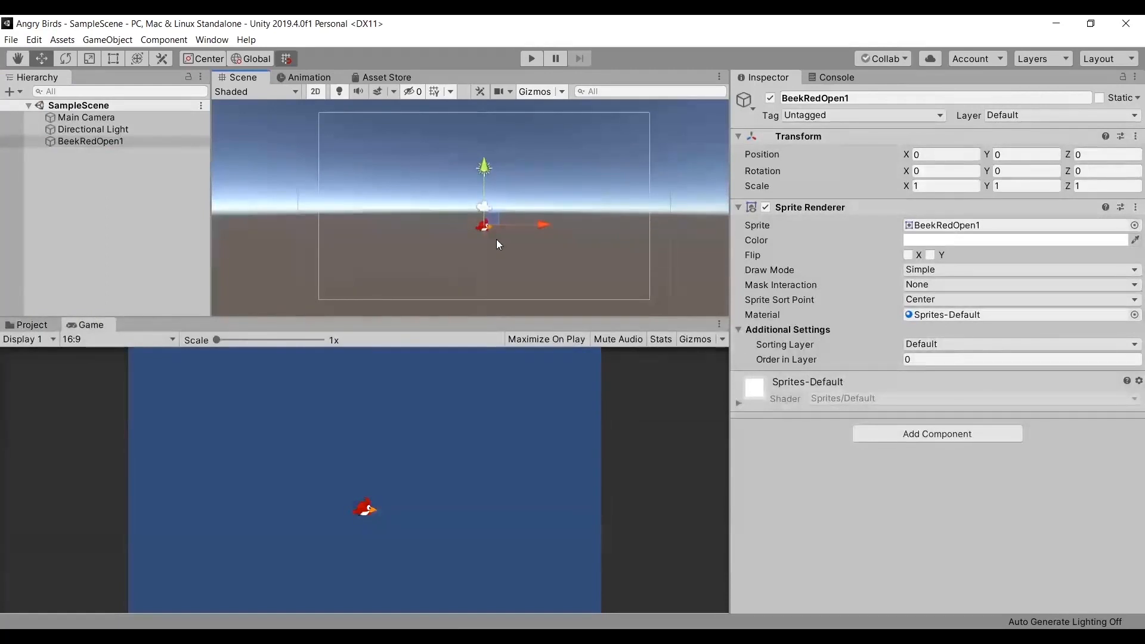
pyautogui.click(37, 326)
pyautogui.click(116, 449)
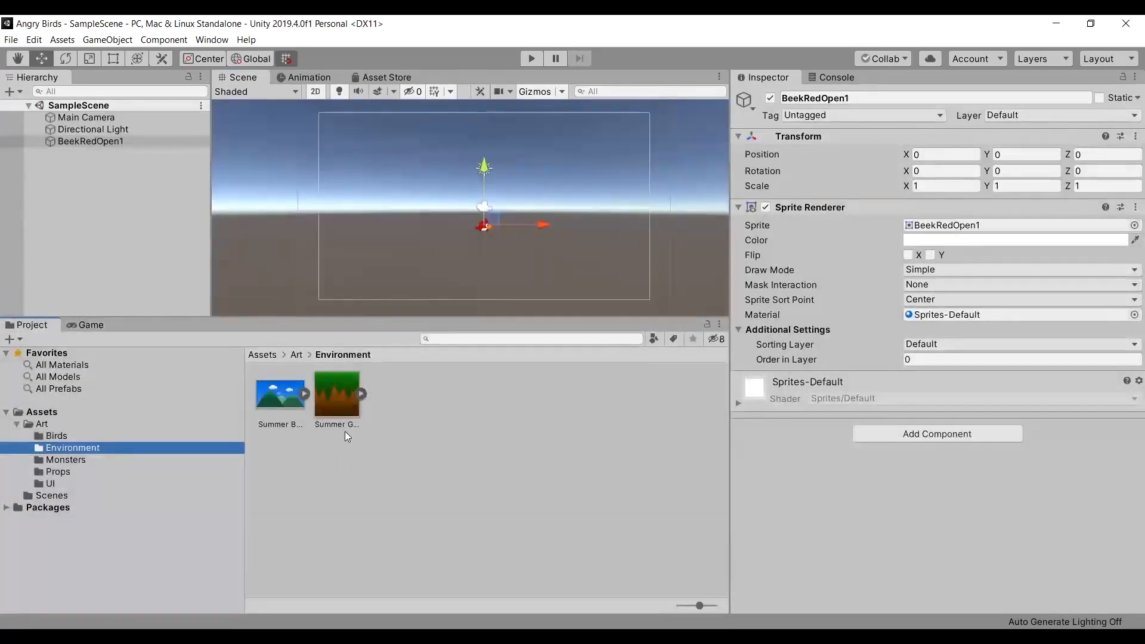
pyautogui.moveTo(350, 414); pyautogui.dragTo(397, 241)
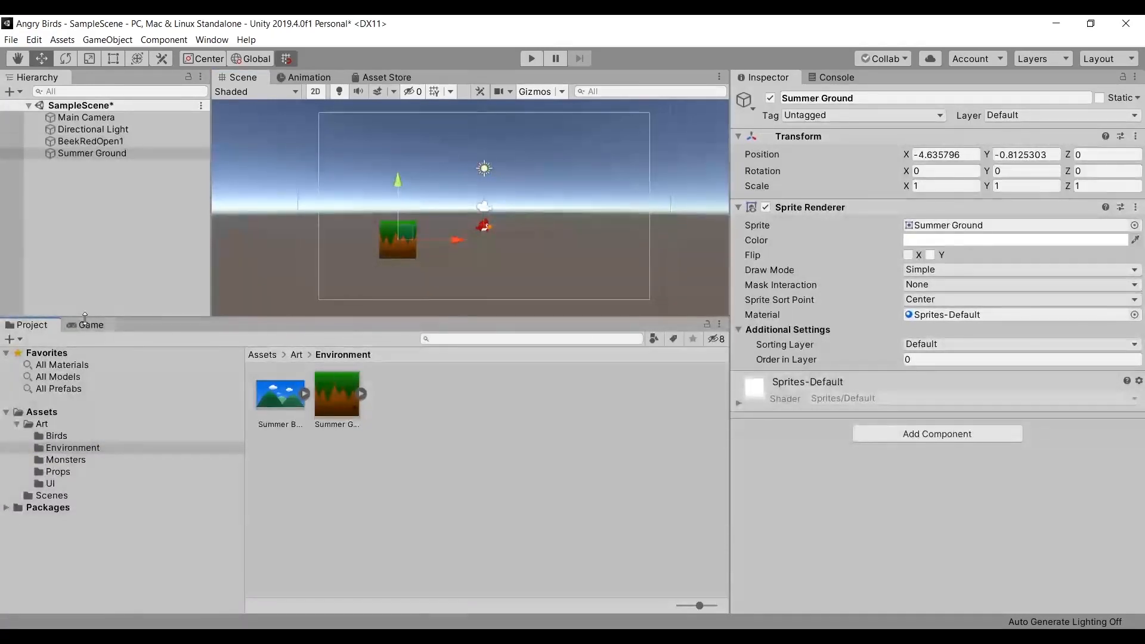
pyautogui.click(85, 322)
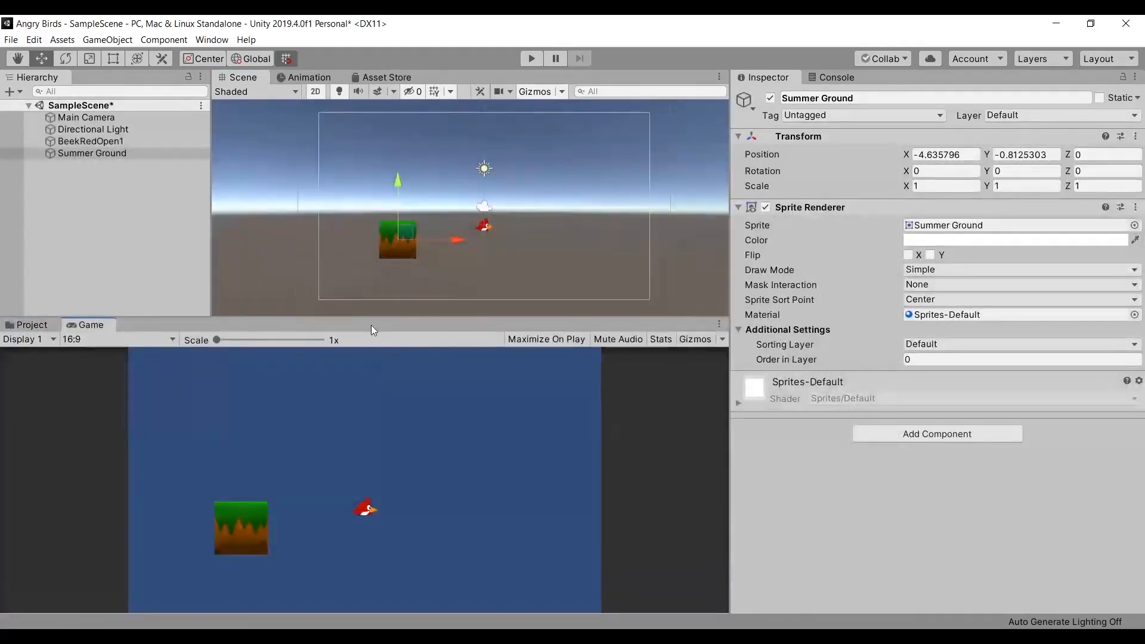
# - Try adding a second Summer Ground sprite next to the first one, and undo the addition
pyautogui.click(27, 324)
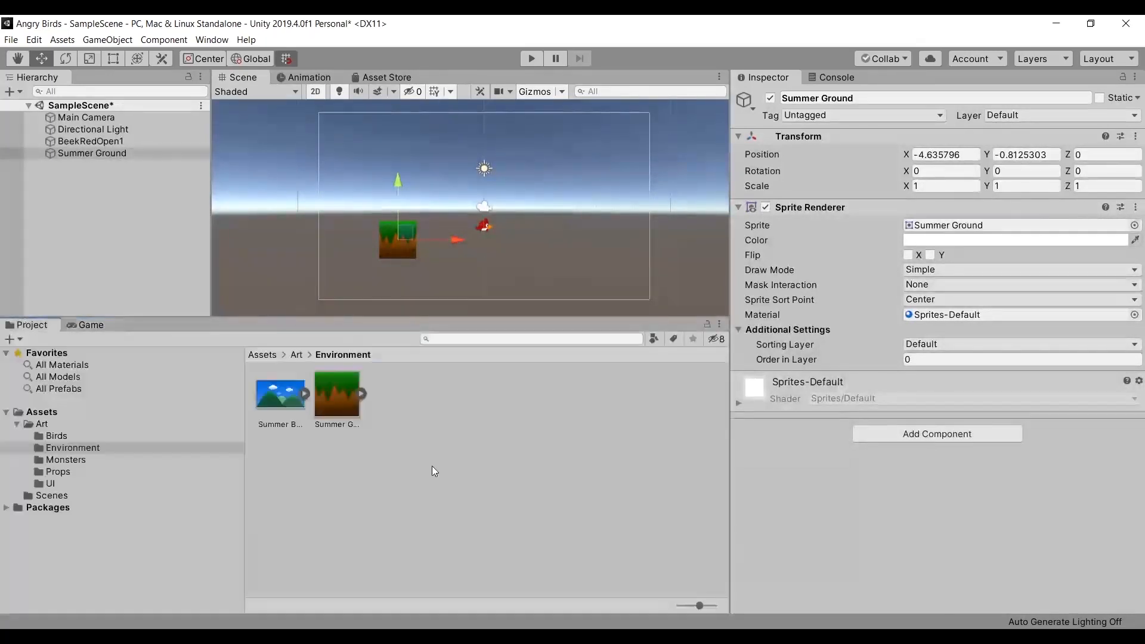
pyautogui.moveTo(365, 382); pyautogui.dragTo(535, 249)
pyautogui.hotkey('ctrl', 'z')
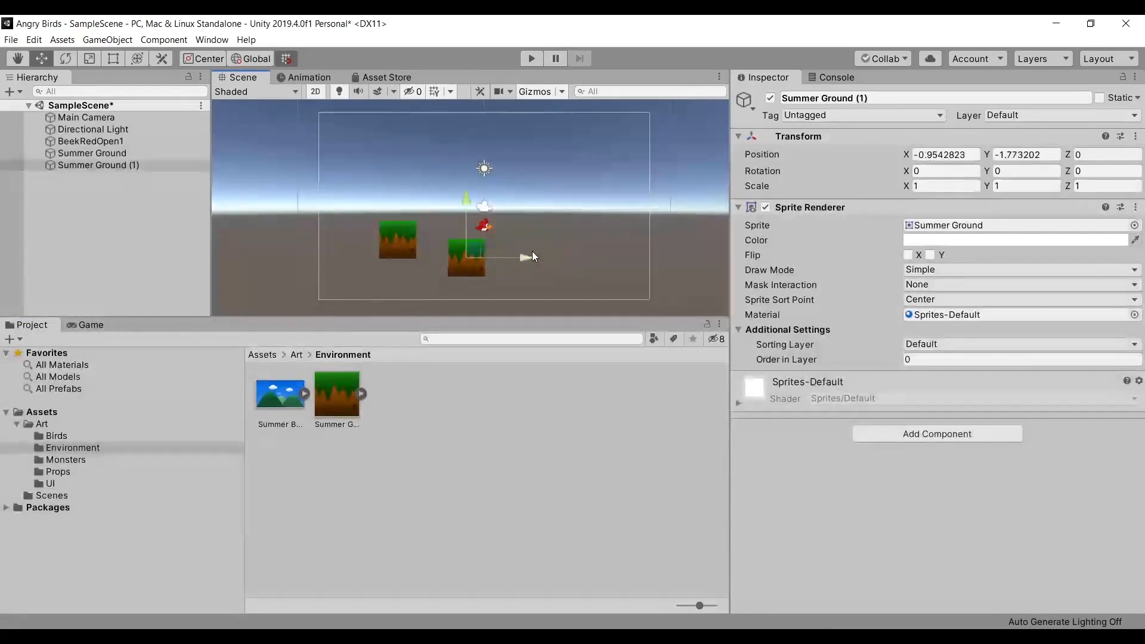
pyautogui.hotkey('ctrl', 'z')
# - Try stretching the Summer Ground sprite horizontally to about four times its width with the Rect tool, and undo the stretch
pyautogui.click(95, 324)
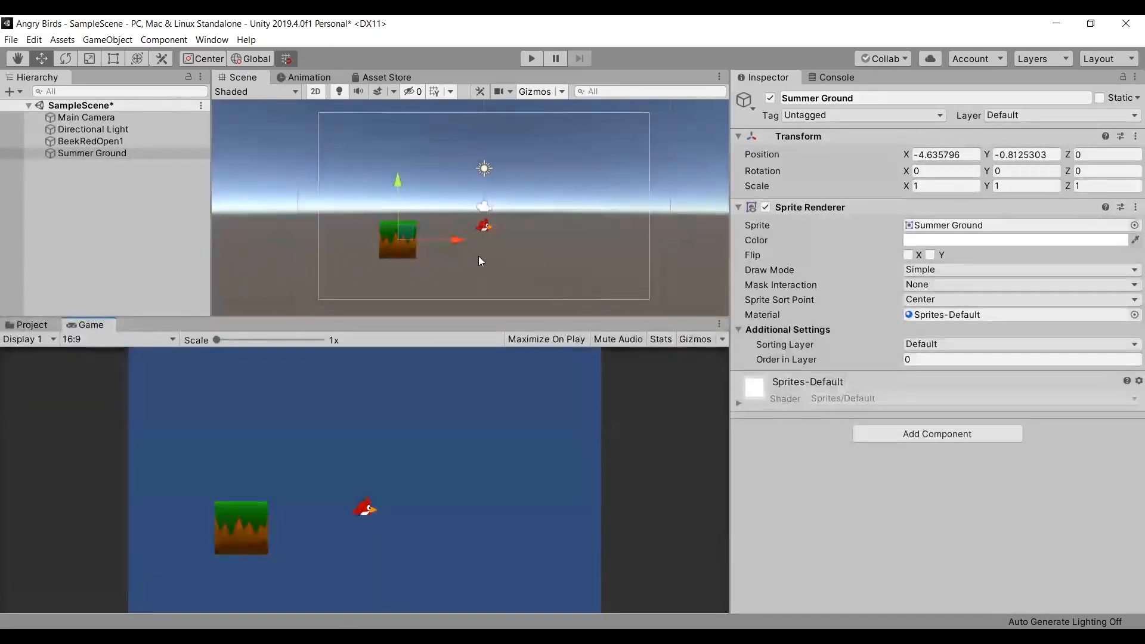
pyautogui.scroll(1, 393, 227)
pyautogui.click(113, 59)
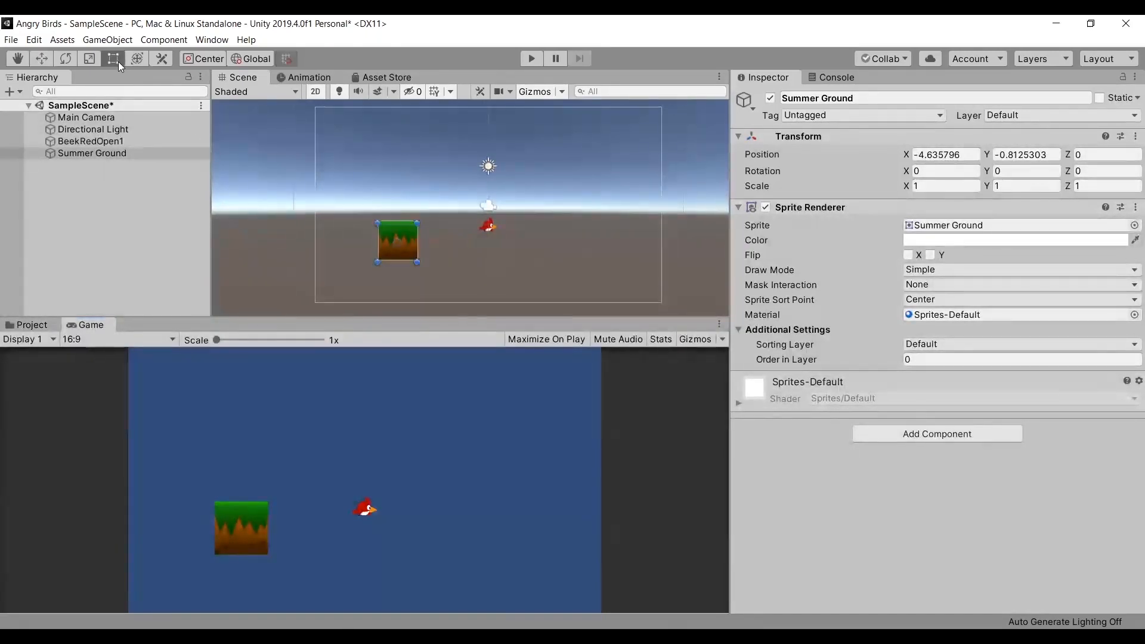
pyautogui.moveTo(419, 243); pyautogui.dragTo(536, 231)
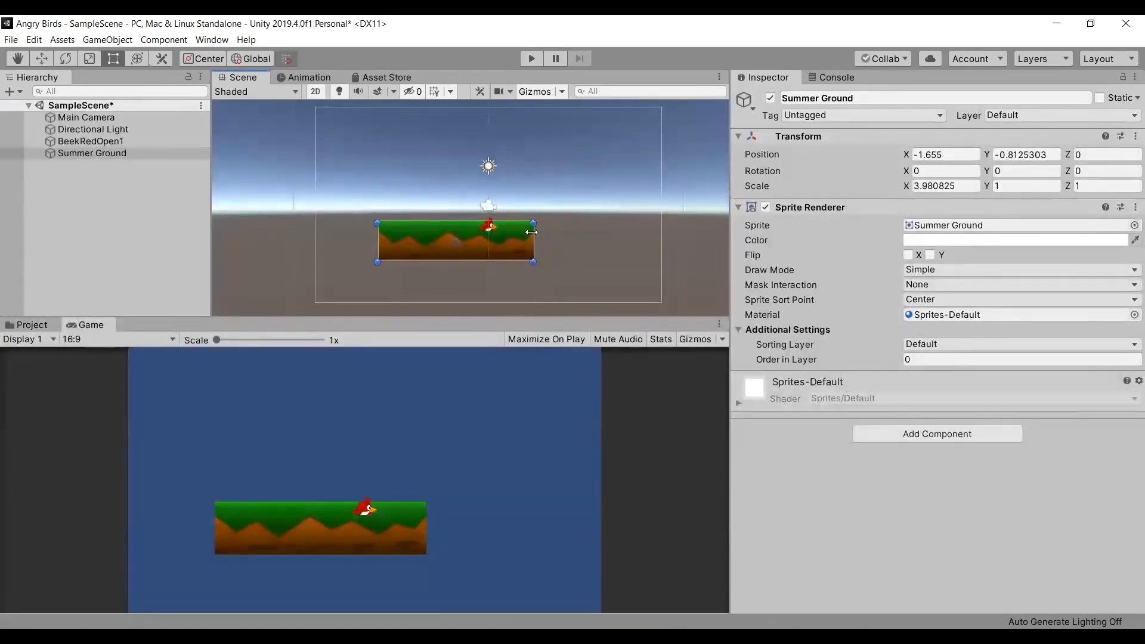
pyautogui.hotkey('ctrl', 'z')
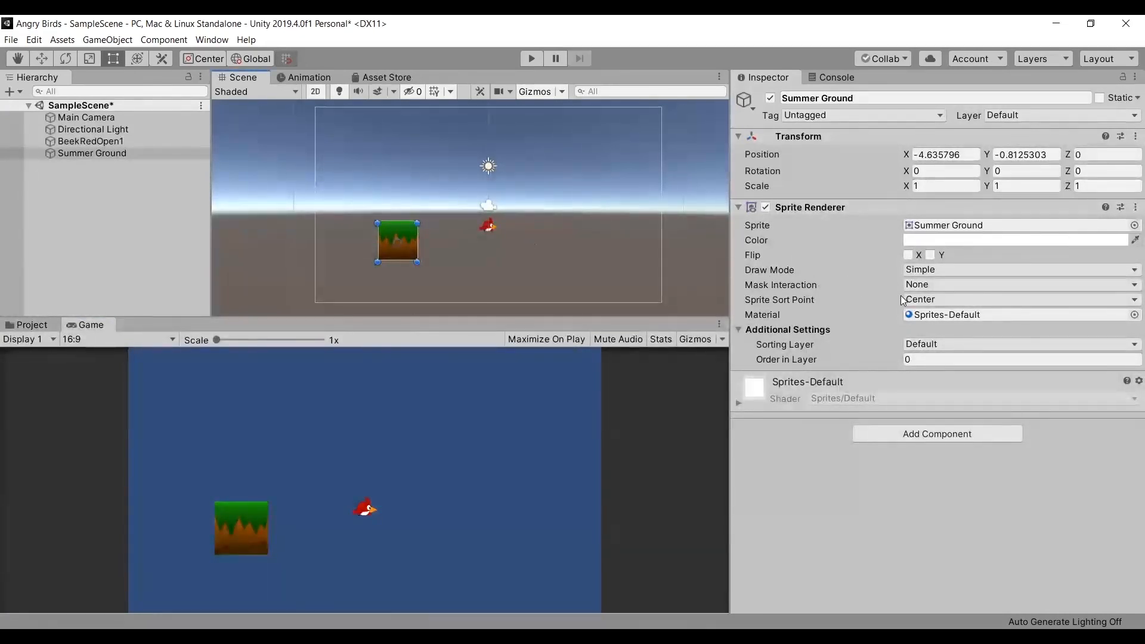
# - Set the Summer Ground's draw mode to Tiled and widen it towards the camera frame's far edge, to a width of about 14.3
pyautogui.click(937, 269)
pyautogui.click(937, 314)
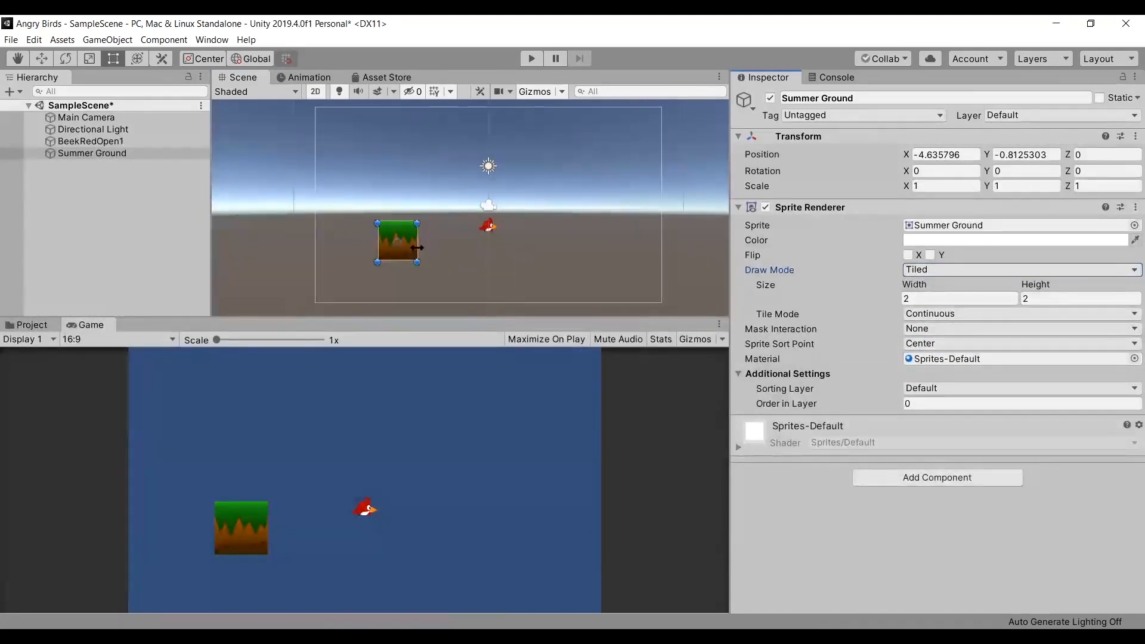
pyautogui.moveTo(414, 250); pyautogui.dragTo(570, 245)
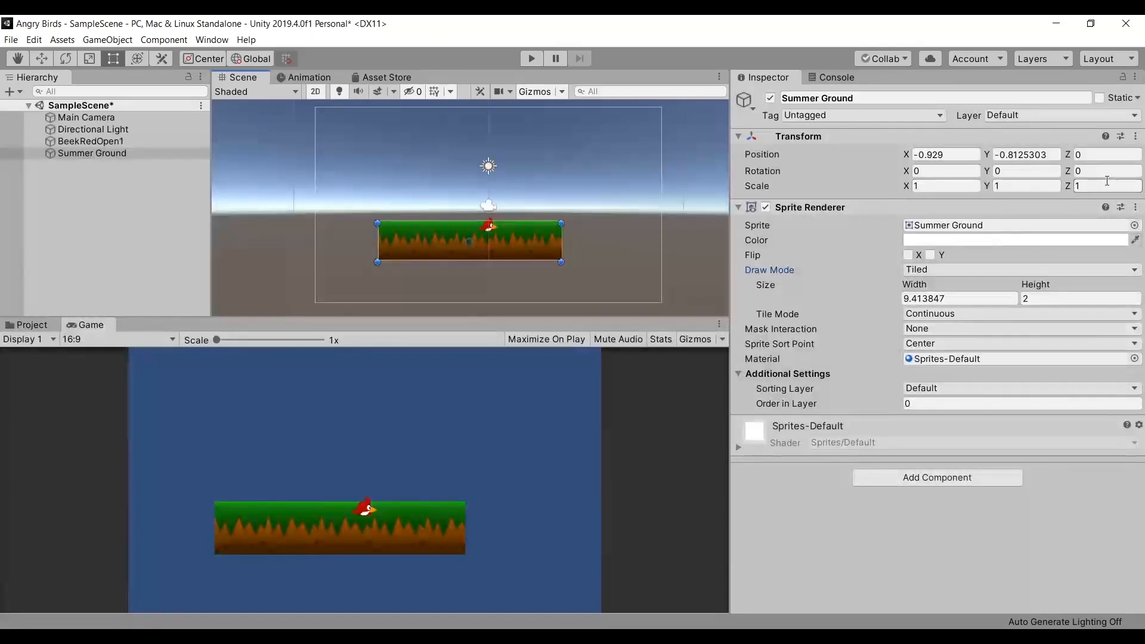
pyautogui.moveTo(564, 242); pyautogui.dragTo(659, 229)
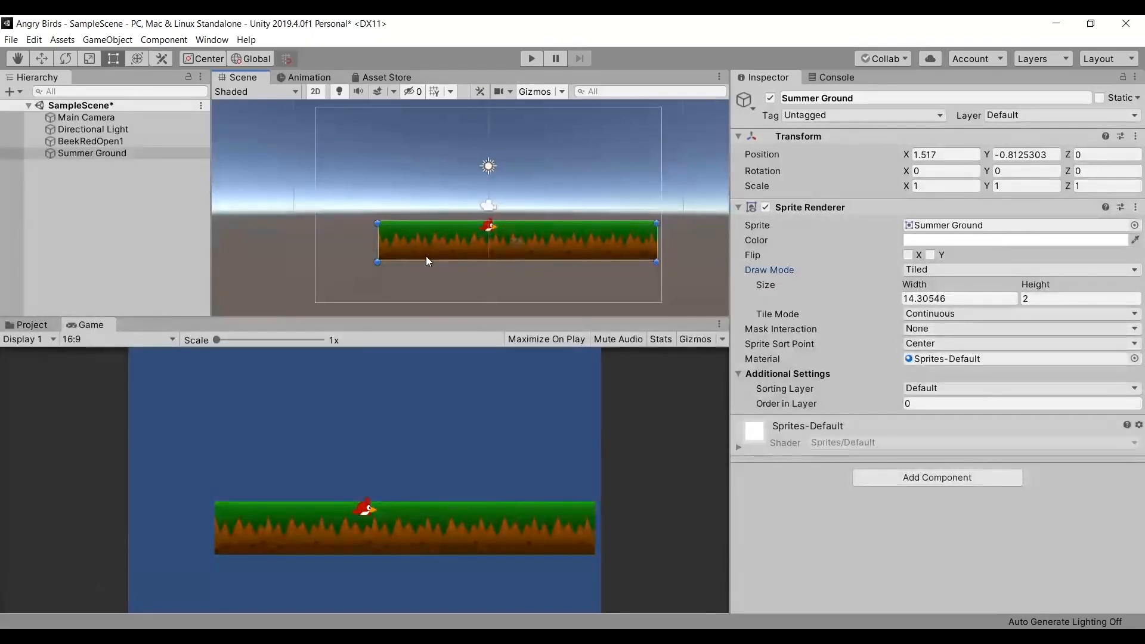